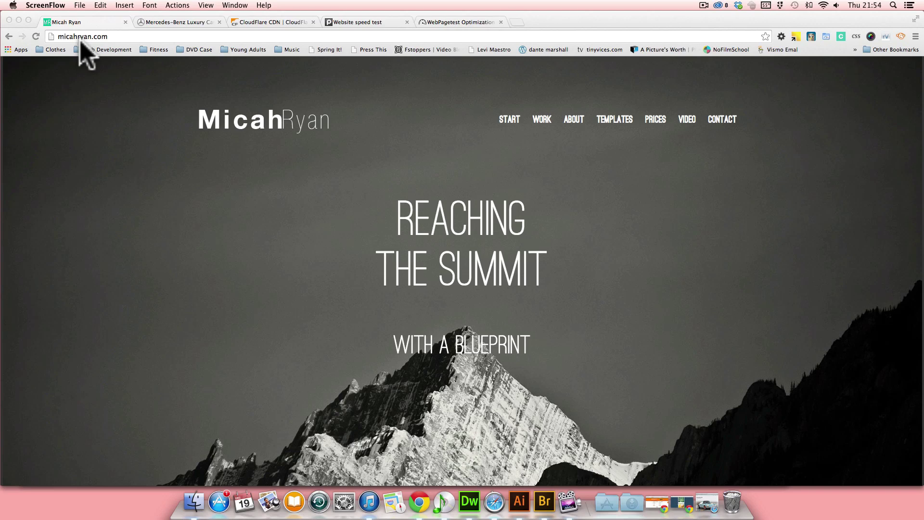
Switch Chrome to the Mercedes-Benz tab and scroll the mbusa.com page to the Featured cards.
{"action": "left_click", "coordinate": [79, 42]}
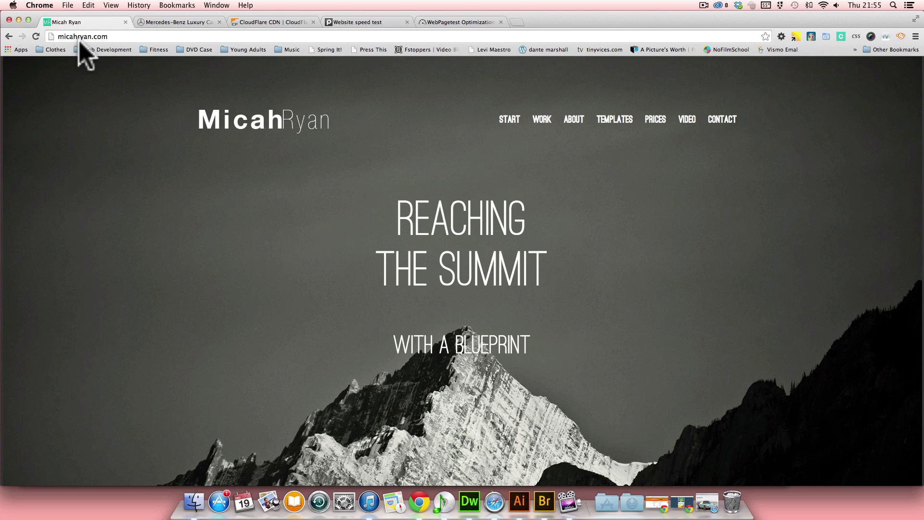
{"action": "left_click", "coordinate": [164, 22]}
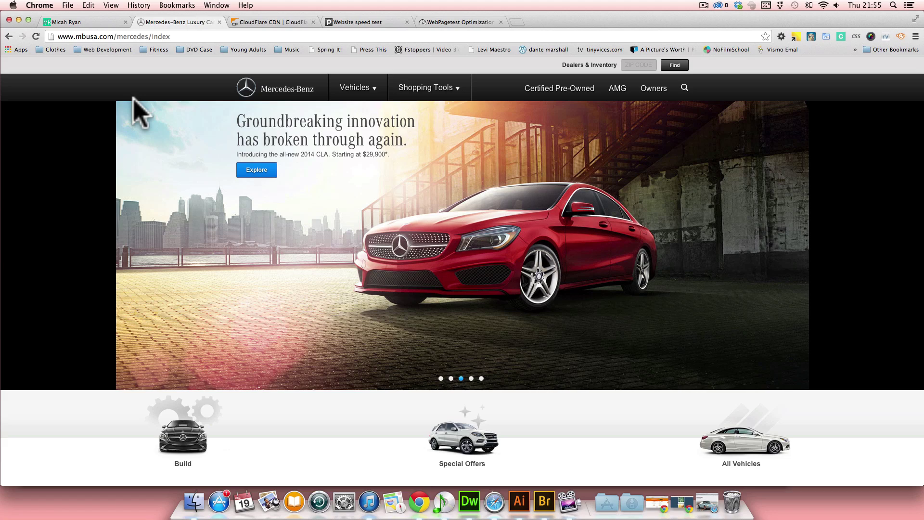
{"action": "scroll", "coordinate": [203, 142], "scroll_direction": "down", "scroll_amount": 10}
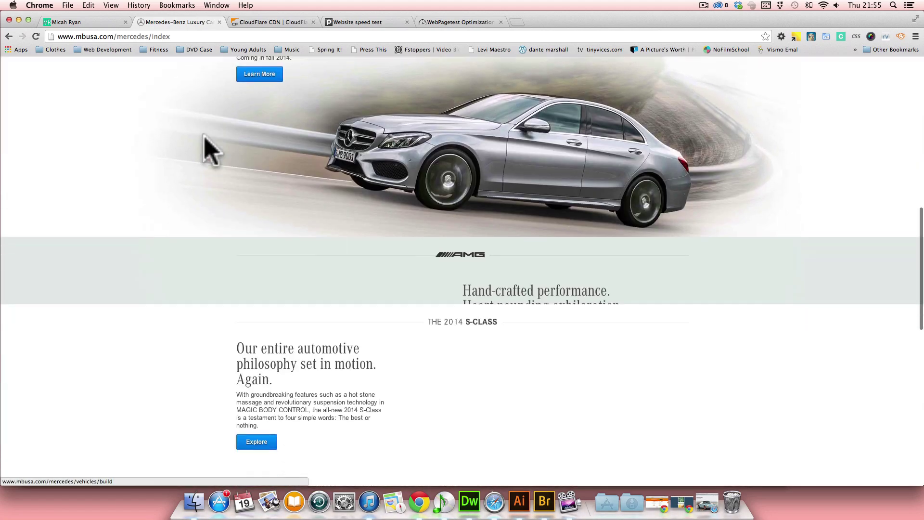
{"action": "scroll", "coordinate": [207, 145], "scroll_direction": "down", "scroll_amount": 15}
{"action": "scroll", "coordinate": [424, 309], "scroll_direction": "up", "scroll_amount": 4}
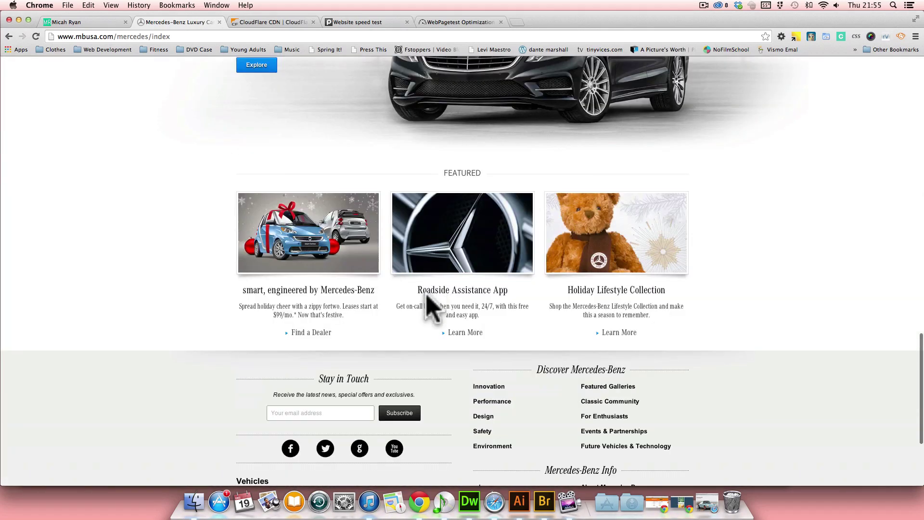
Scroll the Porsche.ai artboard in Illustrator to the Featured cards and back, then switch to Dreamweaver.
{"action": "left_click", "coordinate": [520, 501]}
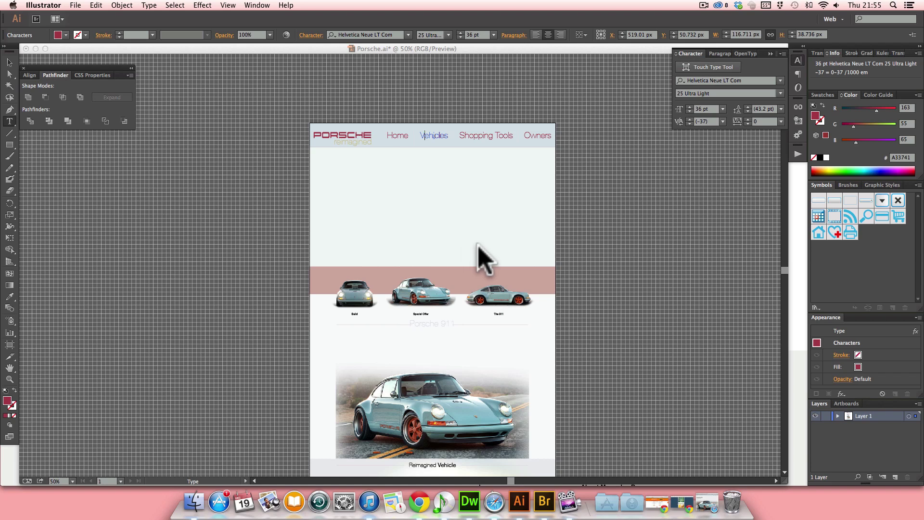
{"action": "scroll", "coordinate": [433, 202], "scroll_direction": "down", "scroll_amount": 5}
{"action": "scroll", "coordinate": [299, 187], "scroll_direction": "down", "scroll_amount": 1}
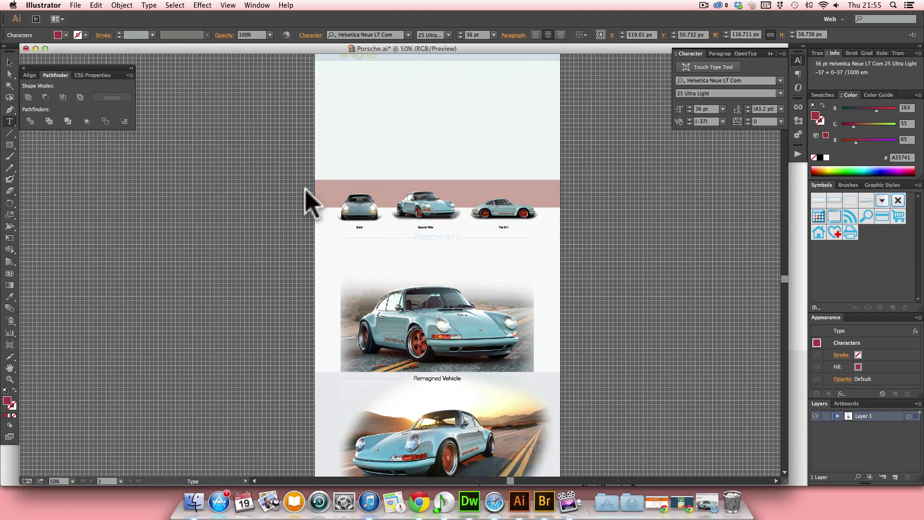
{"action": "scroll", "coordinate": [249, 187], "scroll_direction": "down", "scroll_amount": 20}
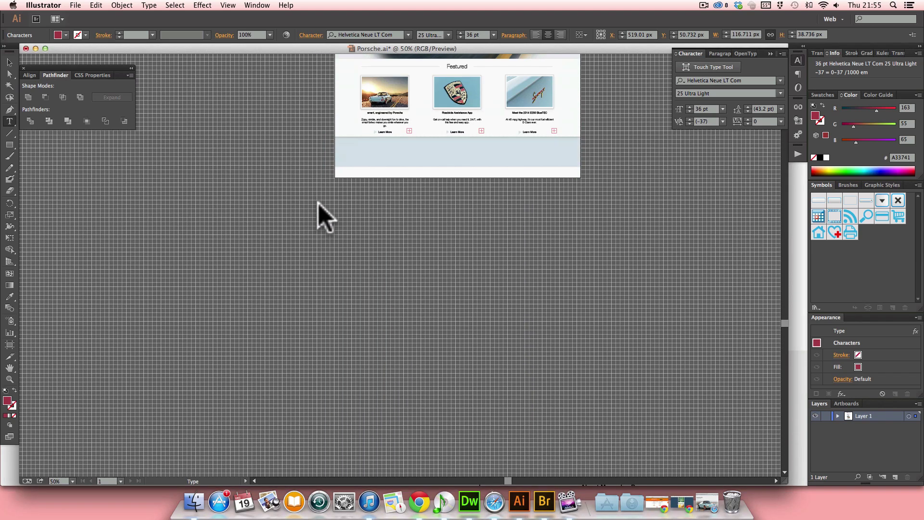
{"action": "scroll", "coordinate": [321, 203], "scroll_direction": "up", "scroll_amount": 20}
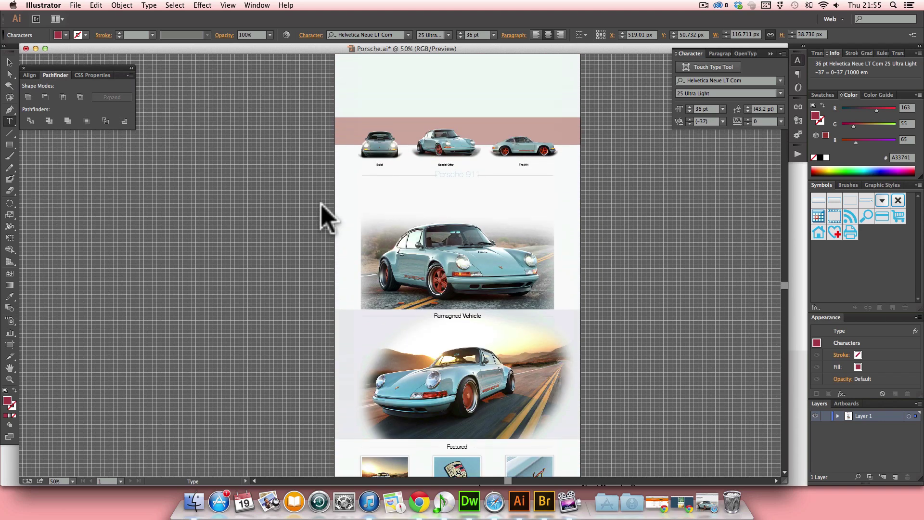
{"action": "scroll", "coordinate": [324, 213], "scroll_direction": "up", "scroll_amount": 4}
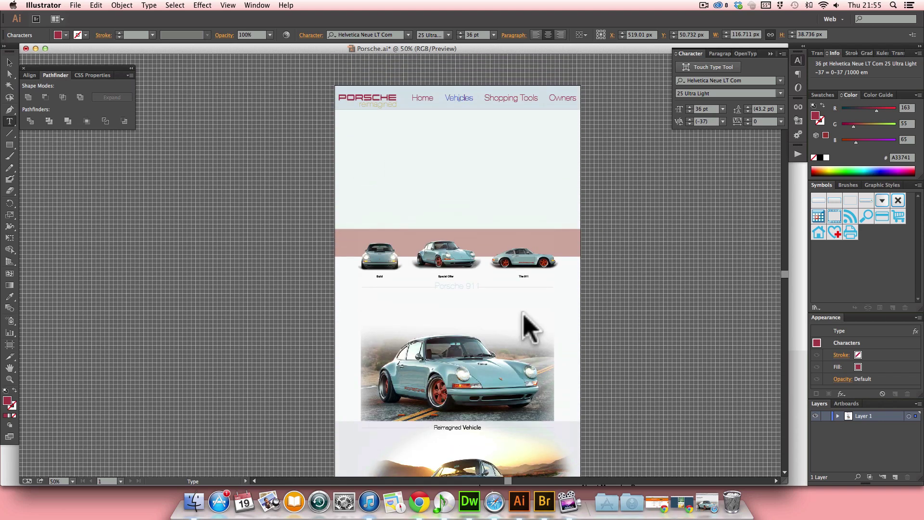
{"action": "left_click", "coordinate": [493, 500]}
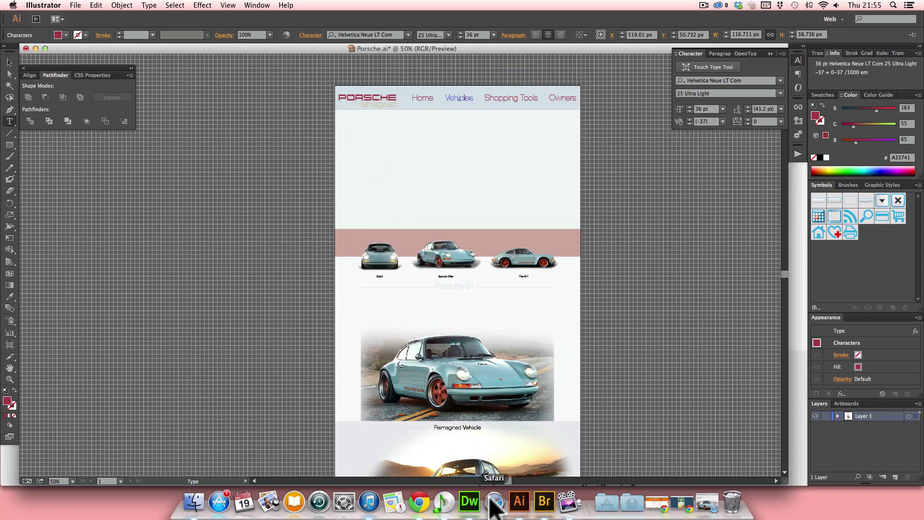
Scroll through index.html and main.css in Split view, then preview the Porsche page in Safari.
{"action": "left_click", "coordinate": [470, 501]}
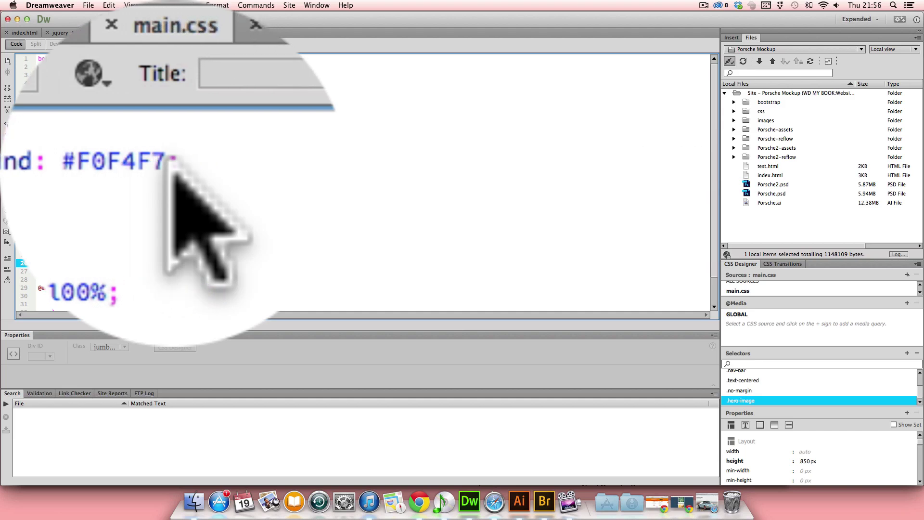
{"action": "scroll", "coordinate": [130, 216], "scroll_direction": "down", "scroll_amount": 2}
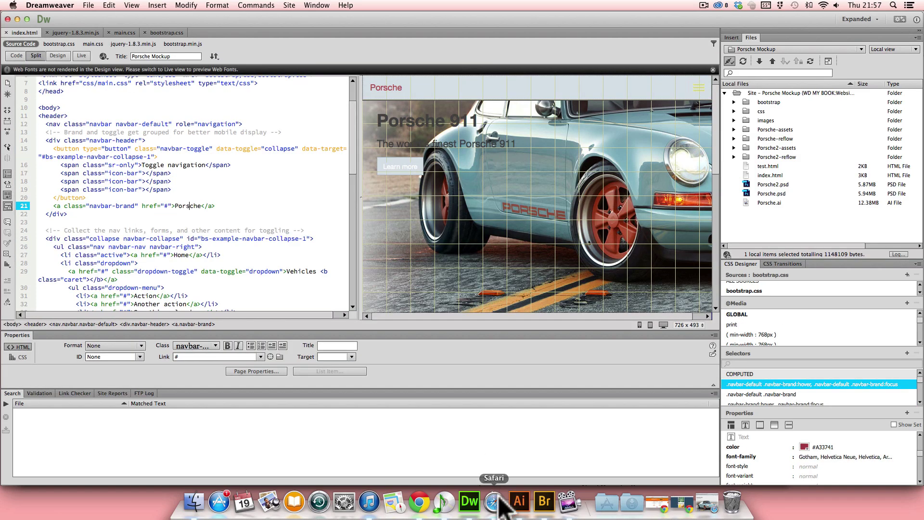
{"action": "left_click", "coordinate": [496, 503]}
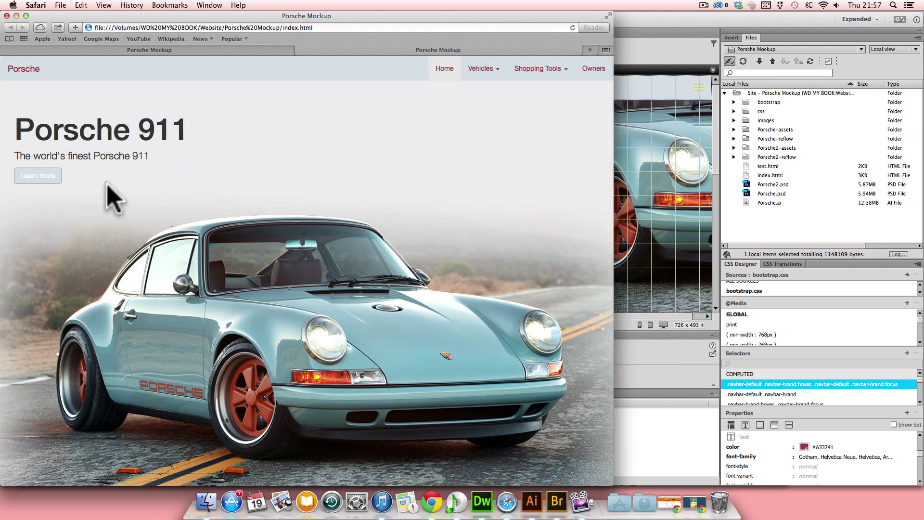
Scroll the Safari preview and open the Vehicles and Shopping Tools navbar dropdowns.
{"action": "scroll", "coordinate": [277, 195], "scroll_direction": "down", "scroll_amount": 2}
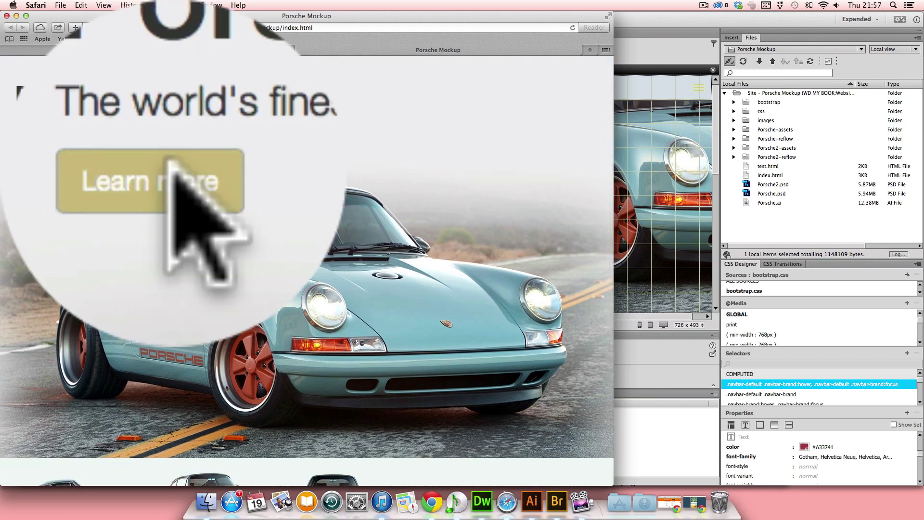
{"action": "scroll", "coordinate": [133, 171], "scroll_direction": "down", "scroll_amount": 3}
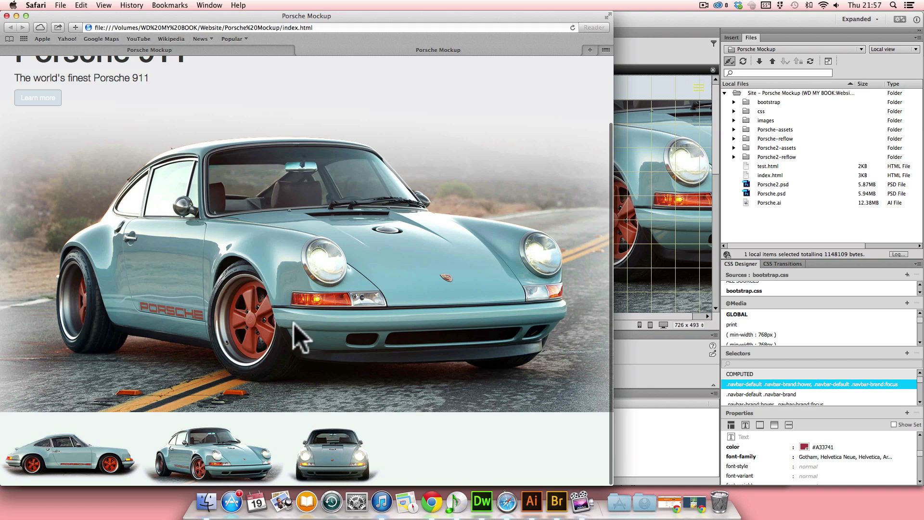
{"action": "scroll", "coordinate": [333, 299], "scroll_direction": "up", "scroll_amount": 4}
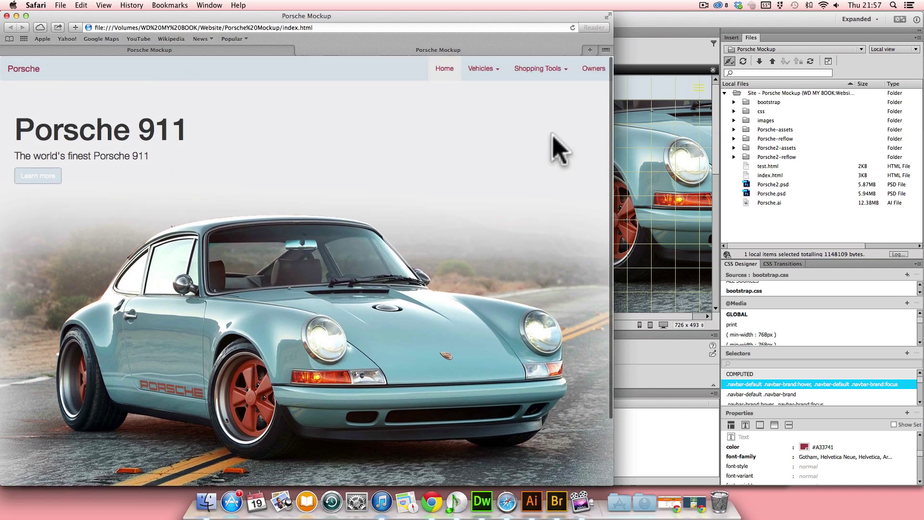
{"action": "left_click", "coordinate": [496, 70]}
{"action": "left_click", "coordinate": [539, 70]}
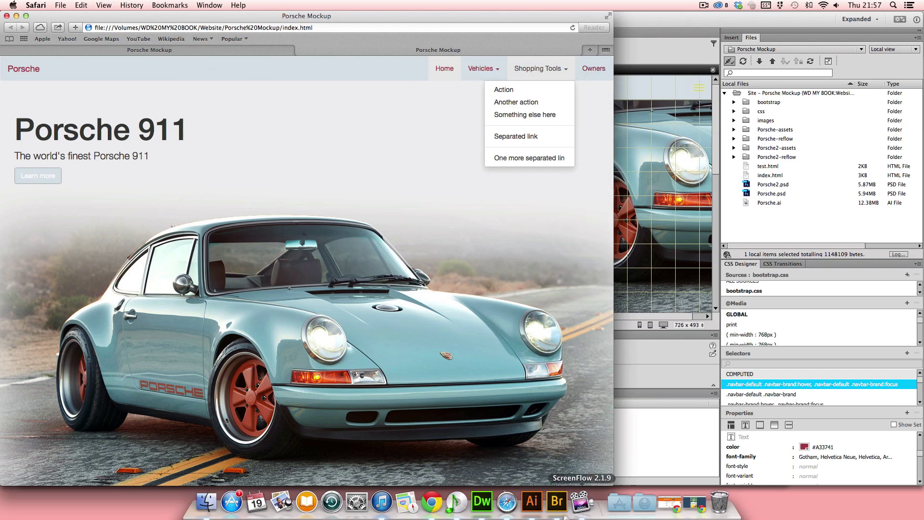
Return to Chrome, switch to the CloudFlare CDN tab and scroll up to the next-generation CDN heading.
{"action": "left_click", "coordinate": [432, 500]}
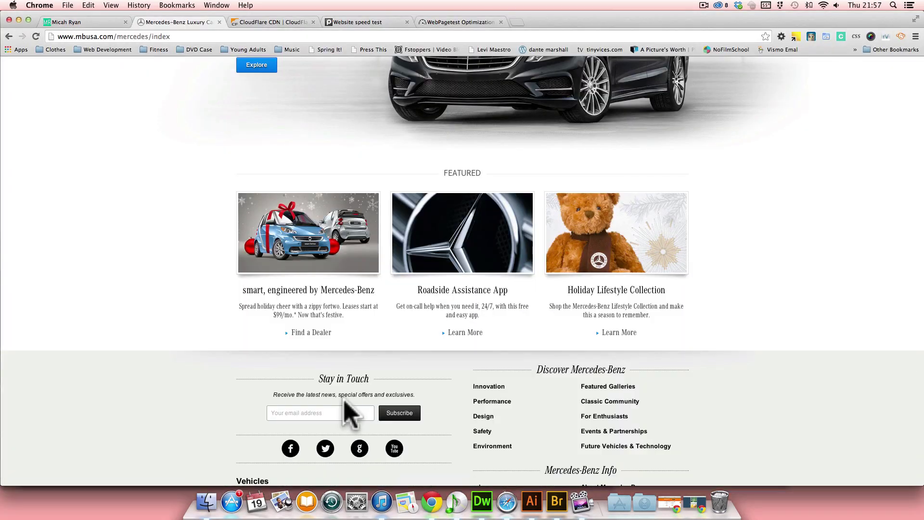
{"action": "left_click", "coordinate": [292, 24]}
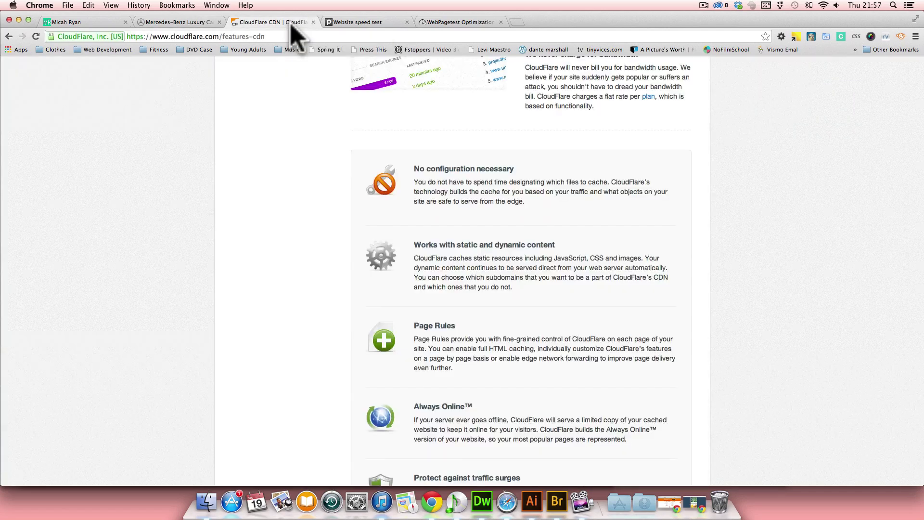
{"action": "scroll", "coordinate": [252, 129], "scroll_direction": "up", "scroll_amount": 5}
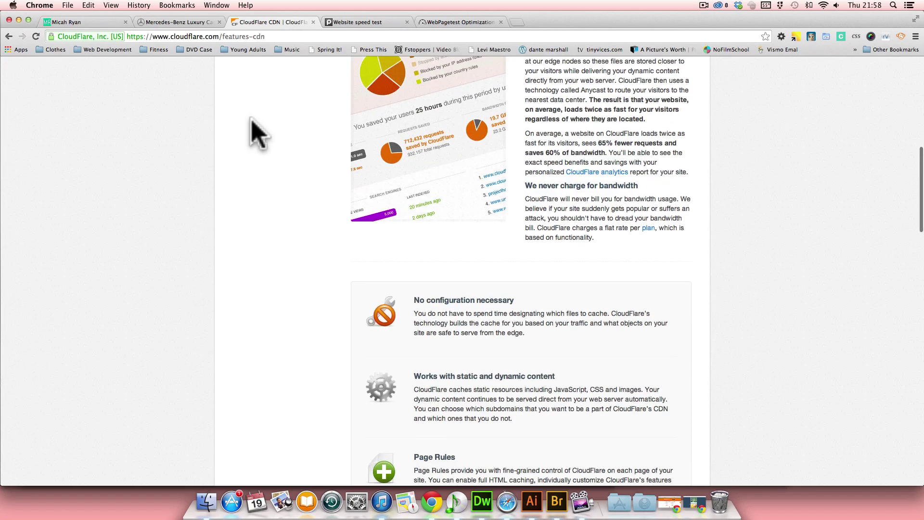
{"action": "scroll", "coordinate": [256, 135], "scroll_direction": "up", "scroll_amount": 1}
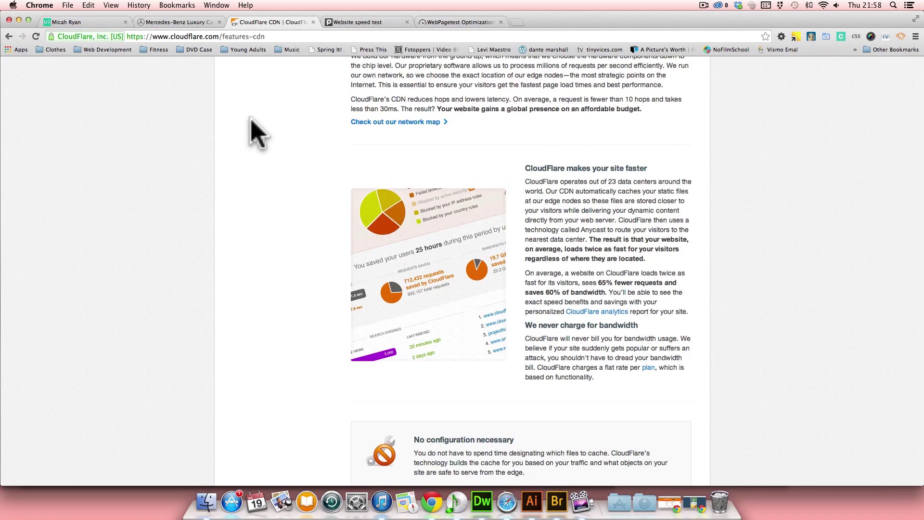
{"action": "scroll", "coordinate": [255, 135], "scroll_direction": "up", "scroll_amount": 3}
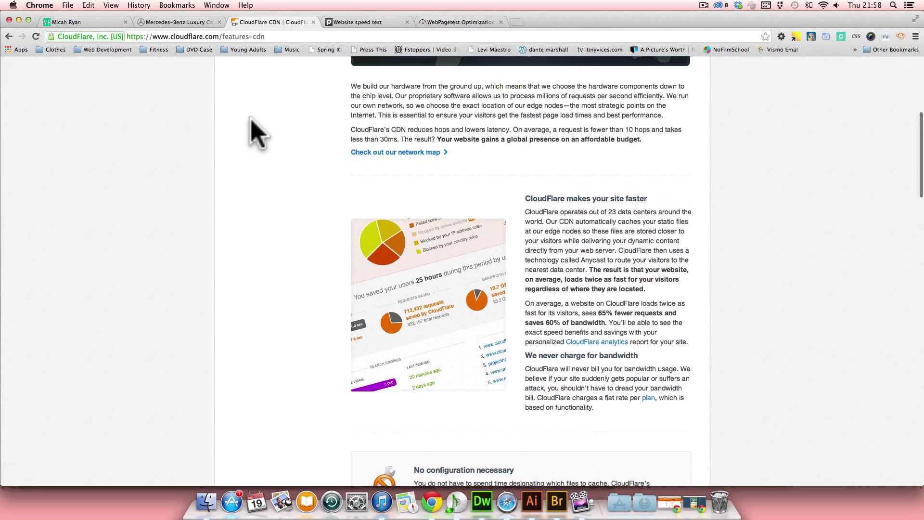
{"action": "scroll", "coordinate": [256, 135], "scroll_direction": "up", "scroll_amount": 2}
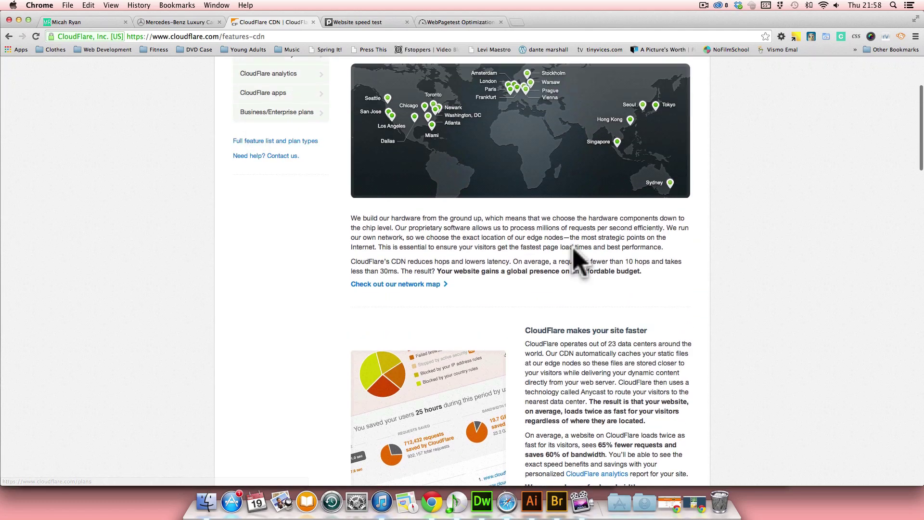
{"action": "scroll", "coordinate": [587, 247], "scroll_direction": "up", "scroll_amount": 3}
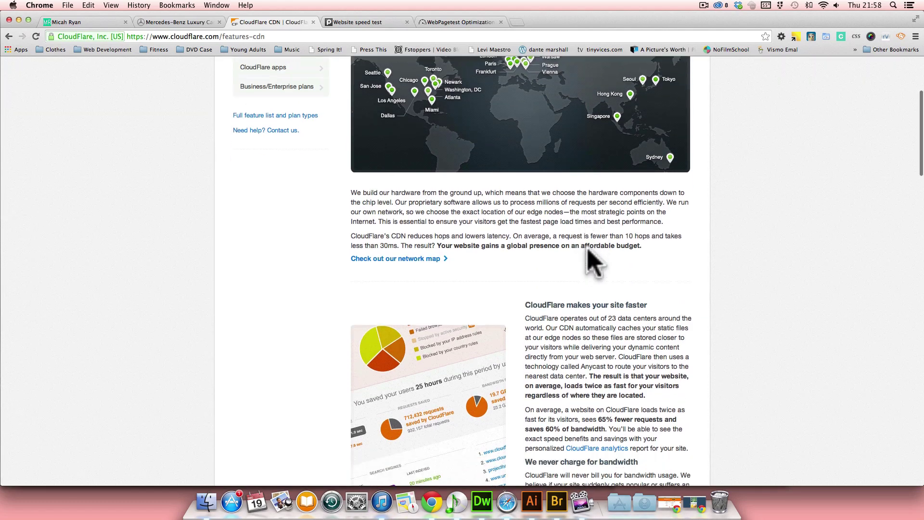
{"action": "scroll", "coordinate": [588, 247], "scroll_direction": "up", "scroll_amount": 1}
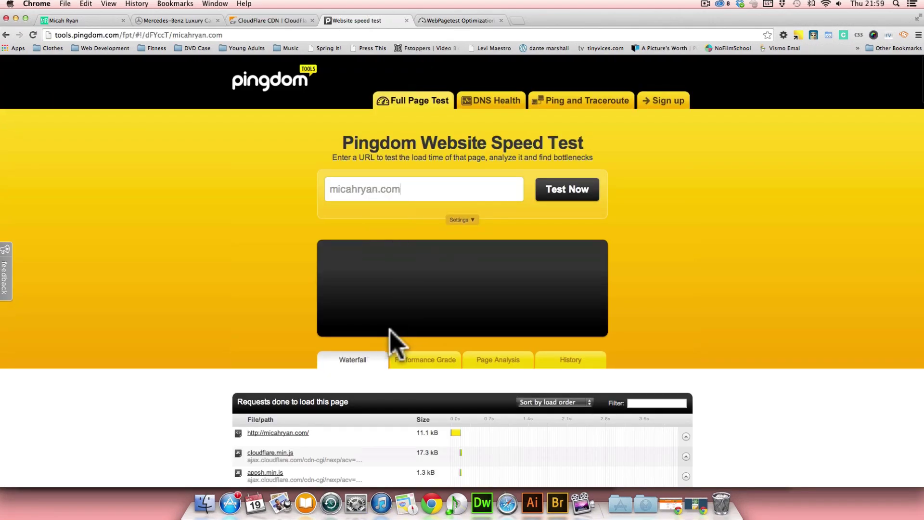
Run the Pingdom test on micahryan.com, getting grade 88/100 and a 3.60 s load time.
{"action": "left_click", "coordinate": [544, 193]}
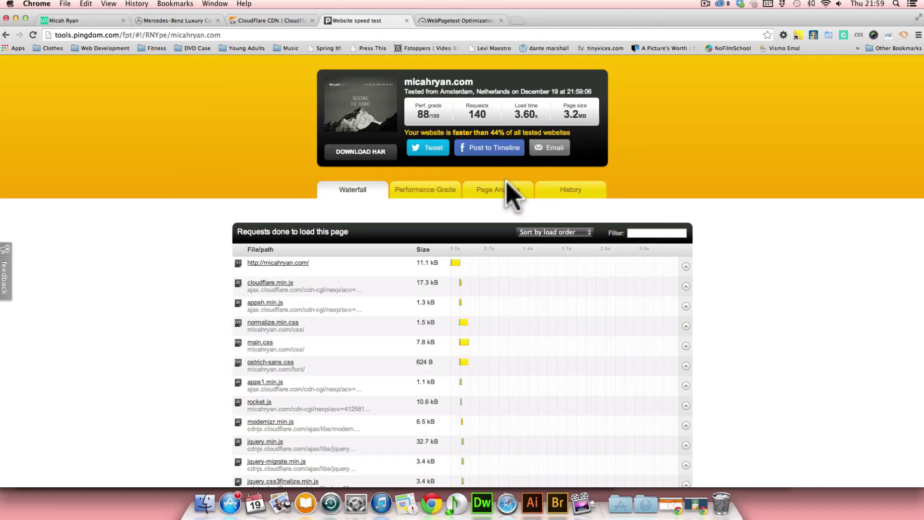
Open WebPagetest's Performance Review details: First Byte Time 70/100, Compress Images 96/100, caching 81/100.
{"action": "left_click", "coordinate": [442, 189]}
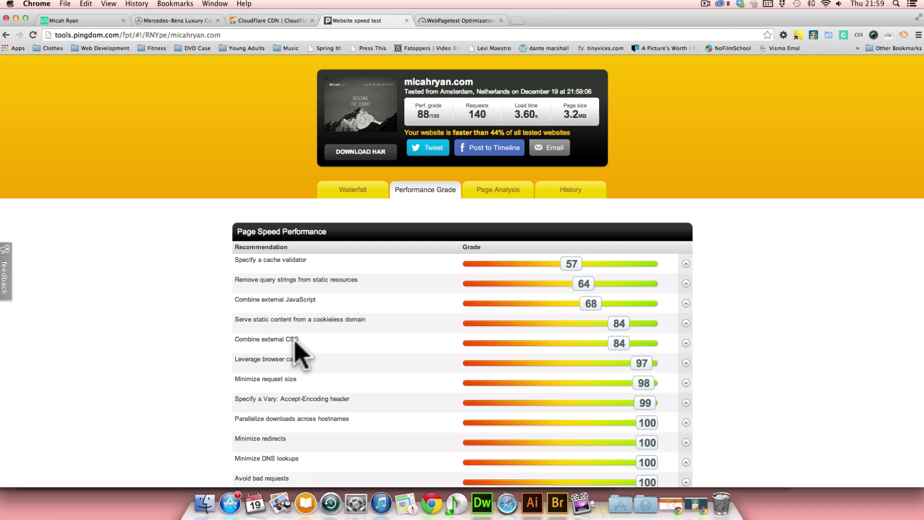
{"action": "scroll", "coordinate": [295, 340], "scroll_direction": "down", "scroll_amount": 1}
{"action": "scroll", "coordinate": [295, 339], "scroll_direction": "down", "scroll_amount": 1}
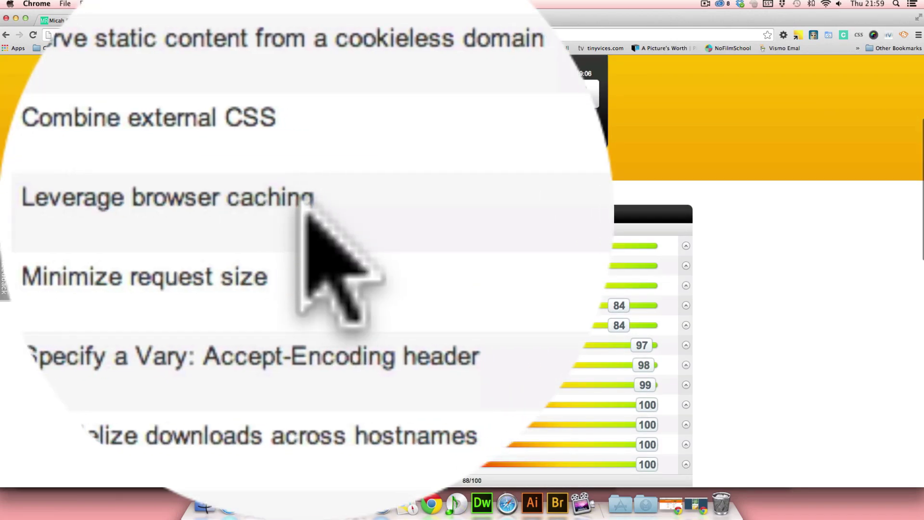
{"action": "scroll", "coordinate": [318, 352], "scroll_direction": "down", "scroll_amount": 5}
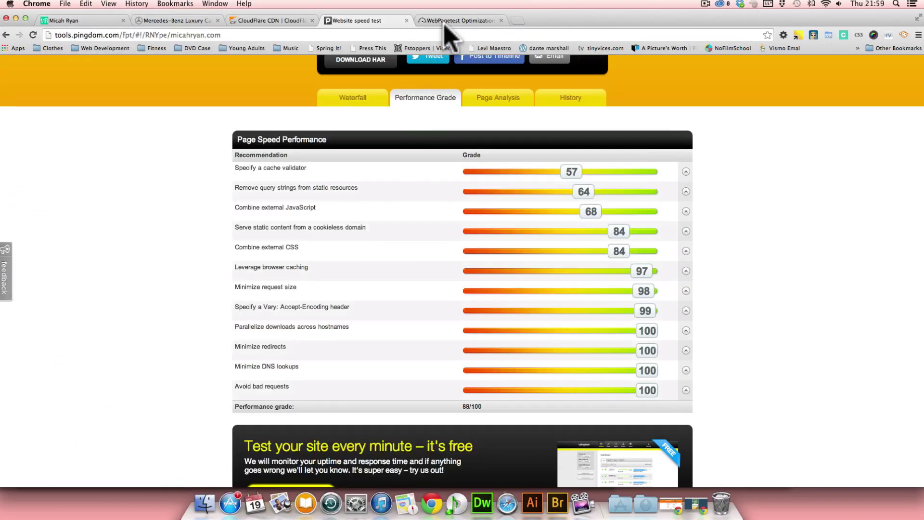
{"action": "left_click", "coordinate": [446, 22]}
{"action": "scroll", "coordinate": [361, 204], "scroll_direction": "up", "scroll_amount": 10}
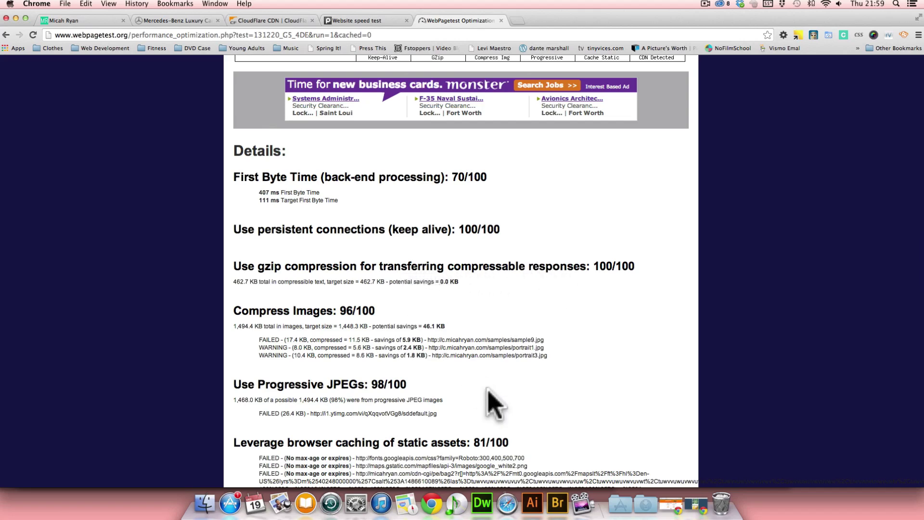
Switch the Files panel from Porsche Mockup to the portfolio site and open its index.html.
{"action": "left_click", "coordinate": [487, 500]}
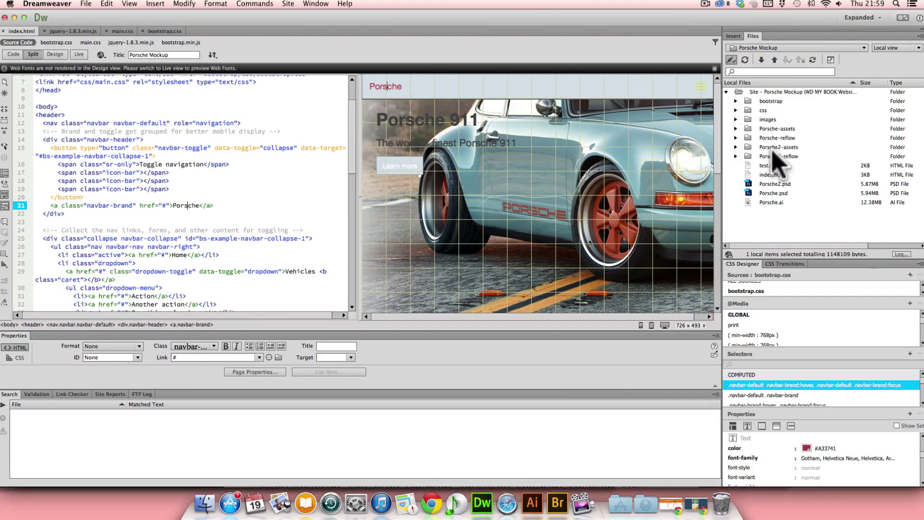
{"action": "left_click", "coordinate": [845, 60]}
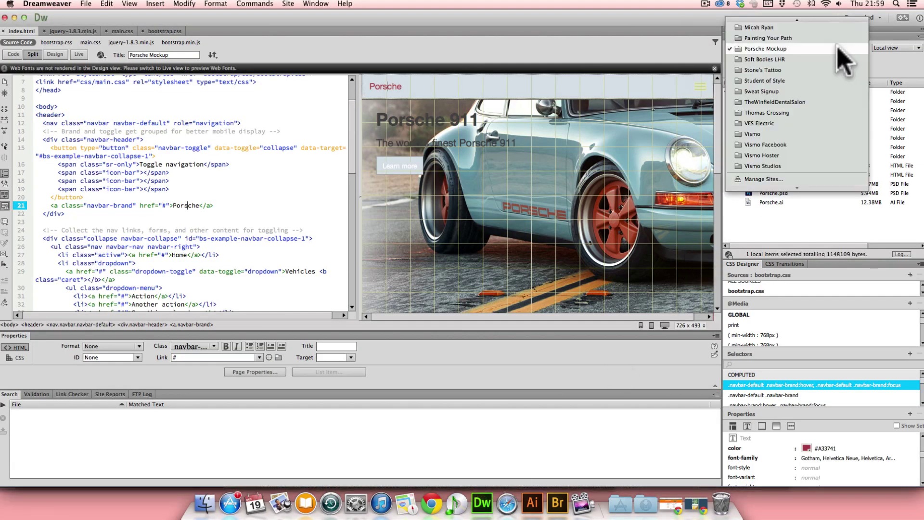
{"action": "left_click", "coordinate": [818, 27]}
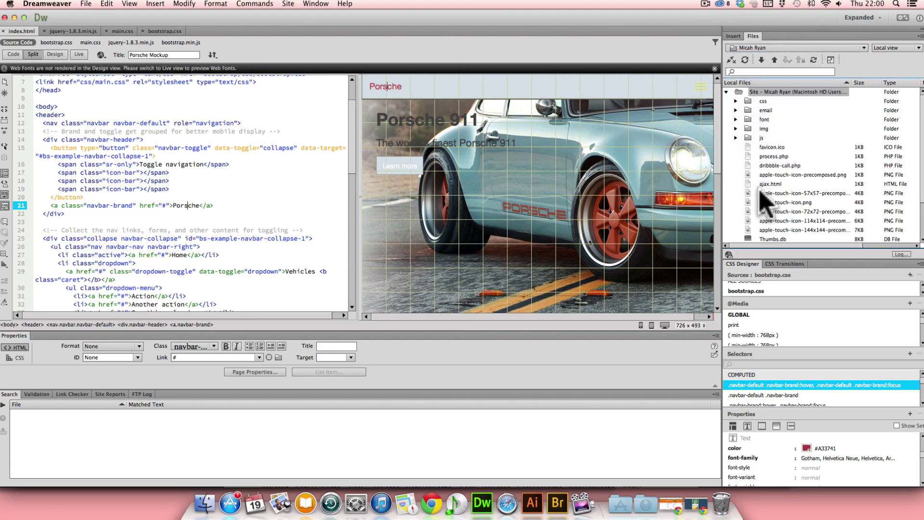
{"action": "scroll", "coordinate": [767, 155], "scroll_direction": "down", "scroll_amount": 2}
{"action": "scroll", "coordinate": [767, 155], "scroll_direction": "down", "scroll_amount": 1}
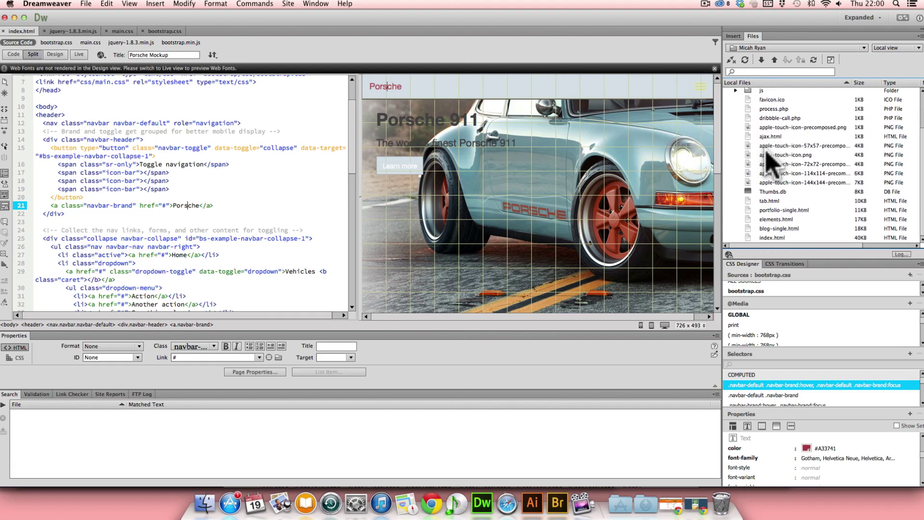
{"action": "double_click", "coordinate": [750, 239]}
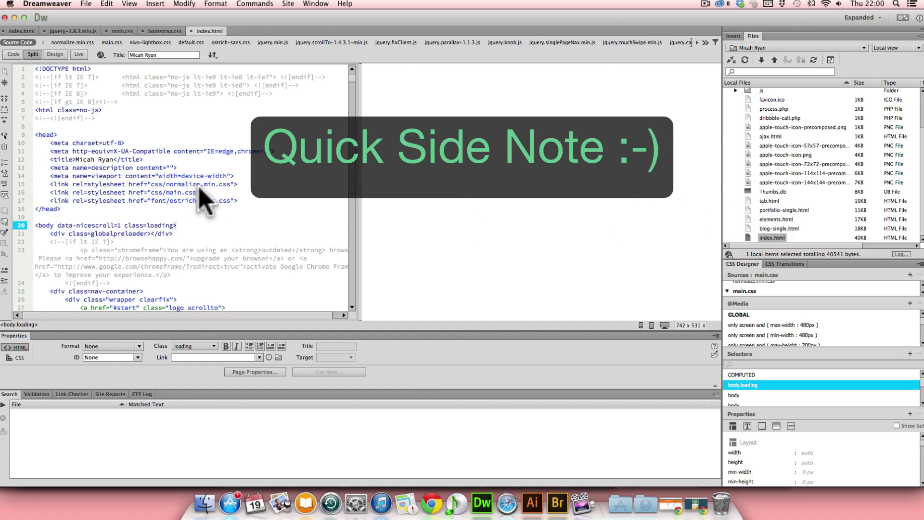
Refresh Design view with F5 and scroll the code to the jQuery 1.10.1 and js/plugins script tags.
{"action": "key", "text": "F5"}
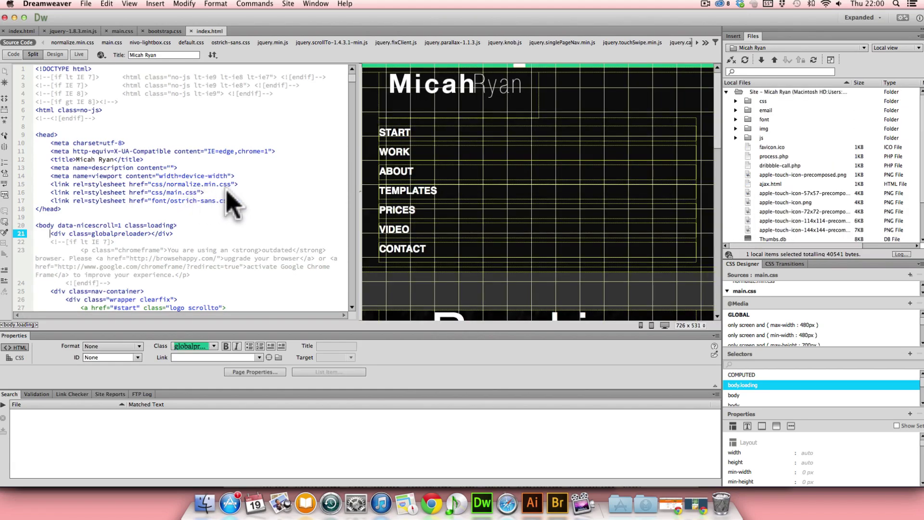
{"action": "scroll", "coordinate": [231, 200], "scroll_direction": "down", "scroll_amount": 6}
{"action": "scroll", "coordinate": [159, 188], "scroll_direction": "up", "scroll_amount": 6}
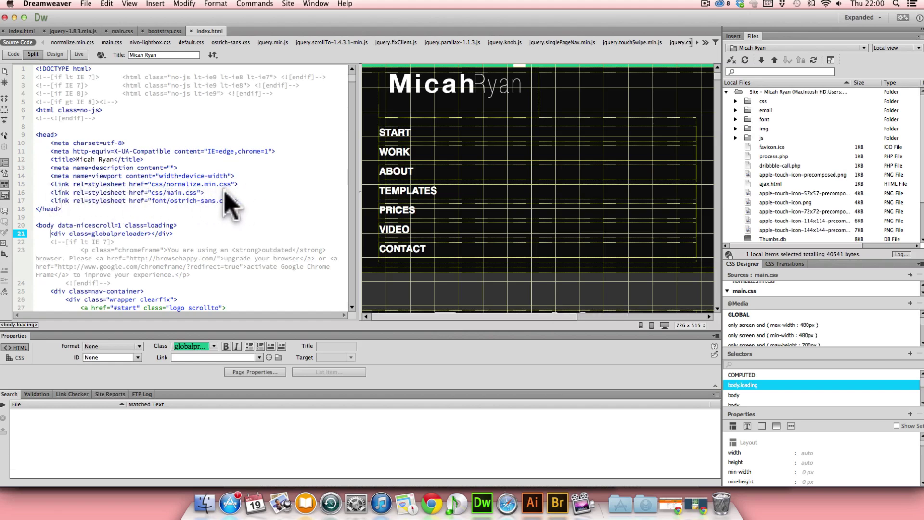
{"action": "scroll", "coordinate": [227, 192], "scroll_direction": "down", "scroll_amount": 20}
{"action": "scroll", "coordinate": [226, 222], "scroll_direction": "down", "scroll_amount": 20}
{"action": "scroll", "coordinate": [226, 221], "scroll_direction": "down", "scroll_amount": 20}
{"action": "scroll", "coordinate": [230, 222], "scroll_direction": "down", "scroll_amount": 10}
{"action": "scroll", "coordinate": [224, 219], "scroll_direction": "down", "scroll_amount": 2}
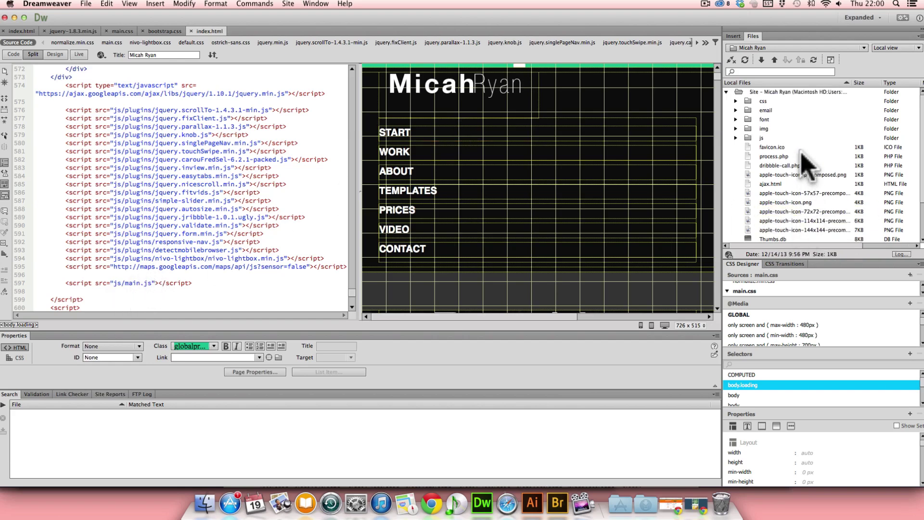
{"action": "scroll", "coordinate": [792, 169], "scroll_direction": "down", "scroll_amount": 3}
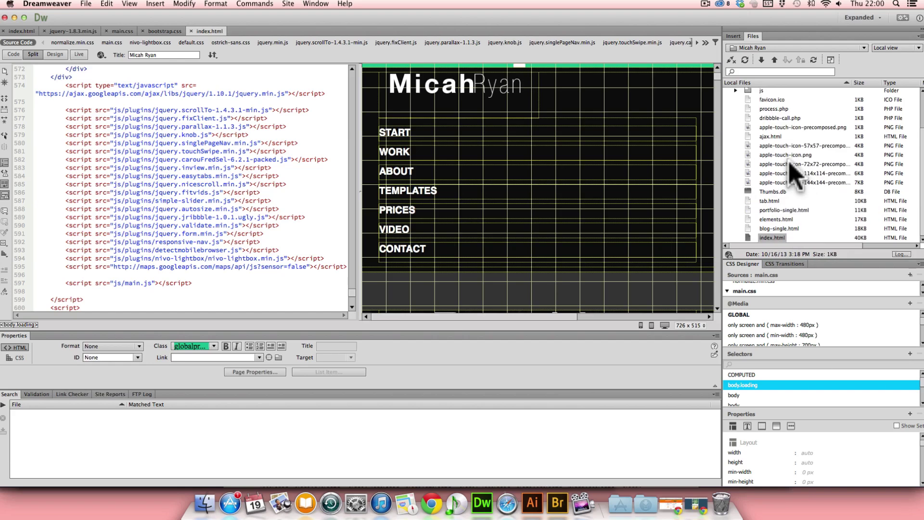
Switch the Files panel to Remote server view and open the live .htaccess, answering the Dependent Files prompt.
{"action": "left_click", "coordinate": [890, 48]}
{"action": "left_click", "coordinate": [890, 48]}
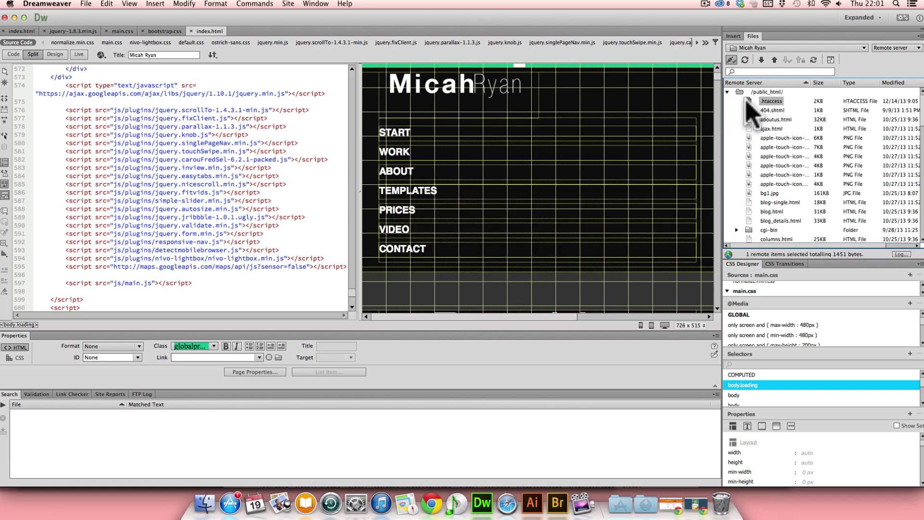
{"action": "double_click", "coordinate": [749, 101]}
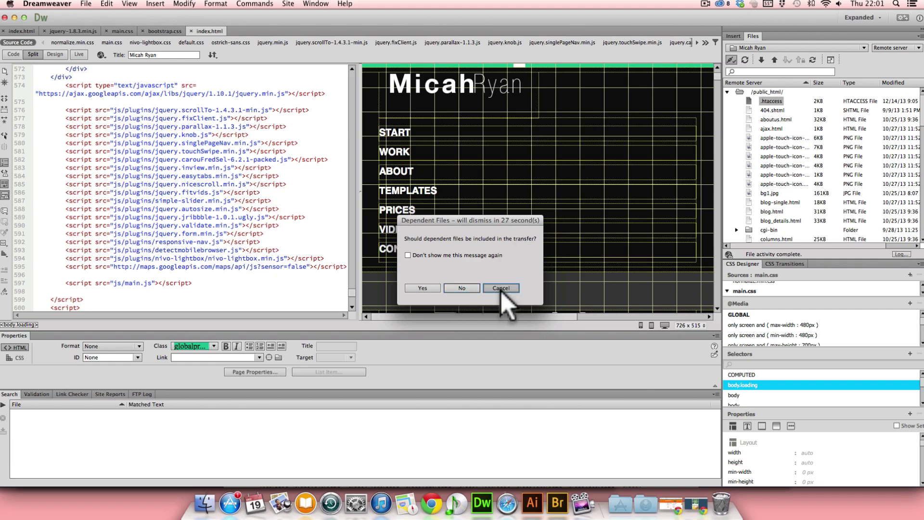
{"action": "left_click", "coordinate": [463, 288]}
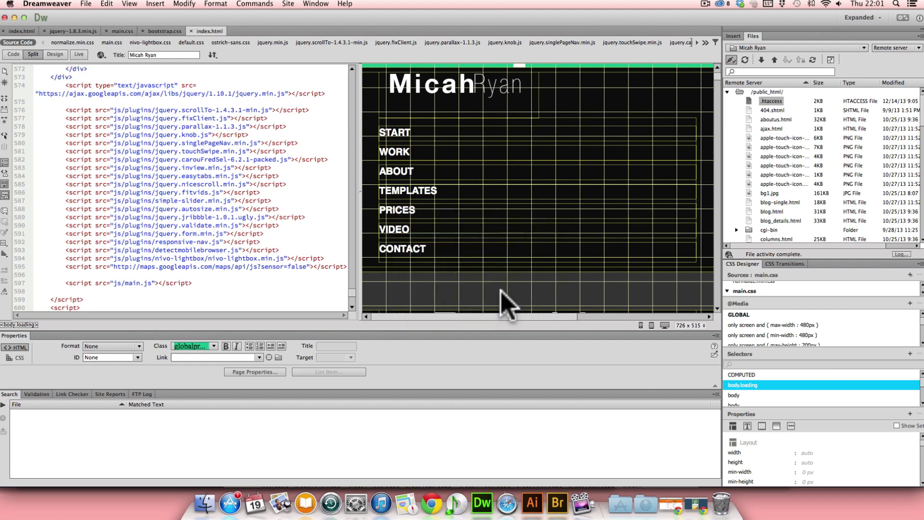
{"action": "right_click", "coordinate": [749, 101]}
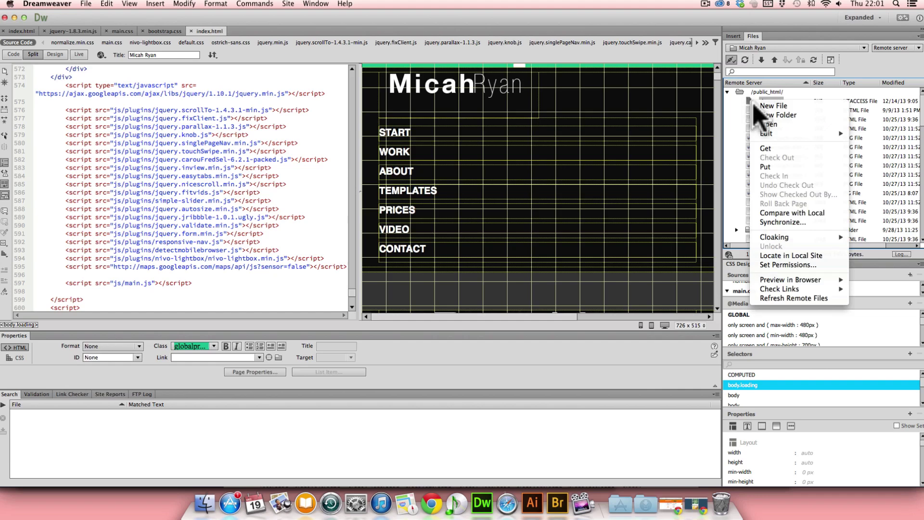
{"action": "left_click", "coordinate": [783, 126]}
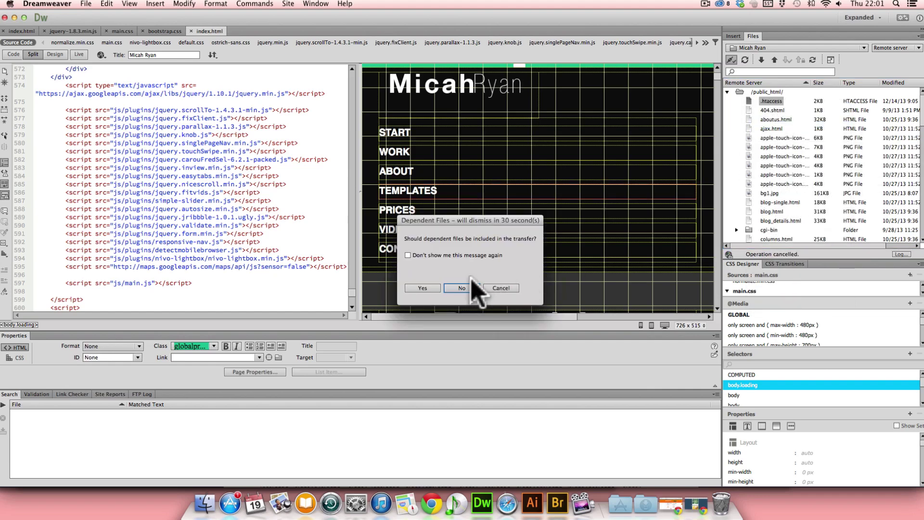
{"action": "left_click", "coordinate": [422, 288]}
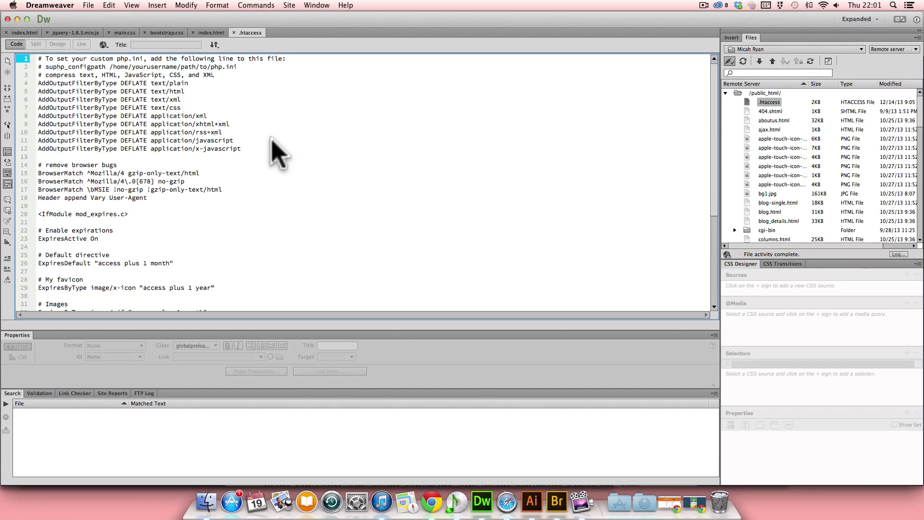
Copy the .htaccess mod_expires block (lines 20–43) and go back to the WebPagetest results in Chrome.
{"action": "scroll", "coordinate": [128, 190], "scroll_direction": "down", "scroll_amount": 1}
{"action": "scroll", "coordinate": [128, 189], "scroll_direction": "down", "scroll_amount": 6}
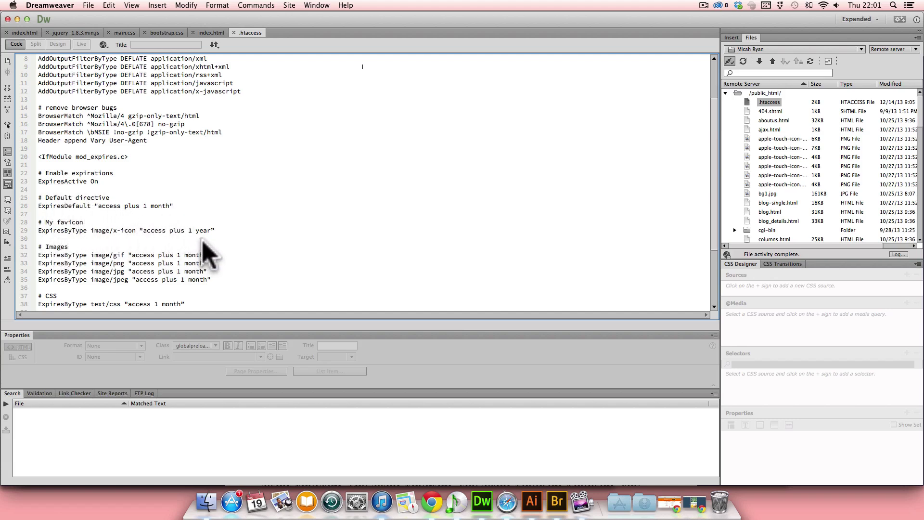
{"action": "scroll", "coordinate": [206, 243], "scroll_direction": "down", "scroll_amount": 2}
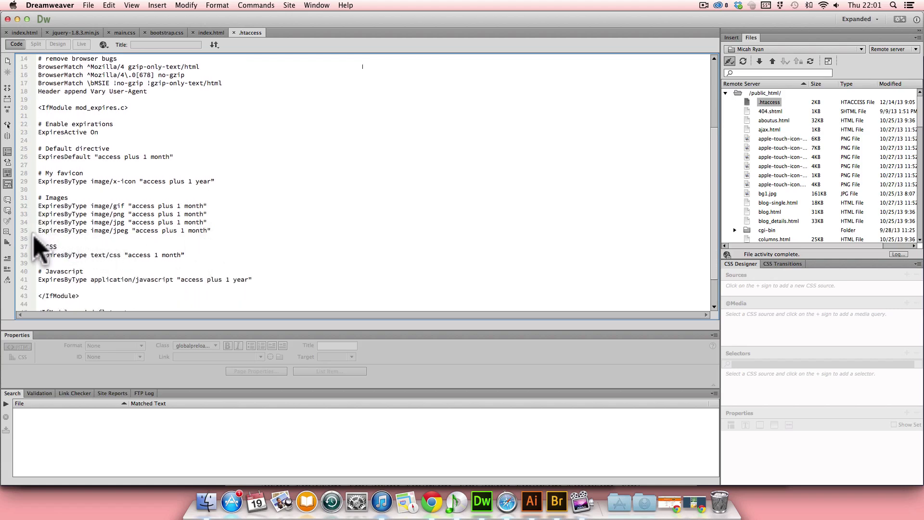
{"action": "scroll", "coordinate": [35, 257], "scroll_direction": "down", "scroll_amount": 2}
{"action": "scroll", "coordinate": [37, 263], "scroll_direction": "up", "scroll_amount": 3}
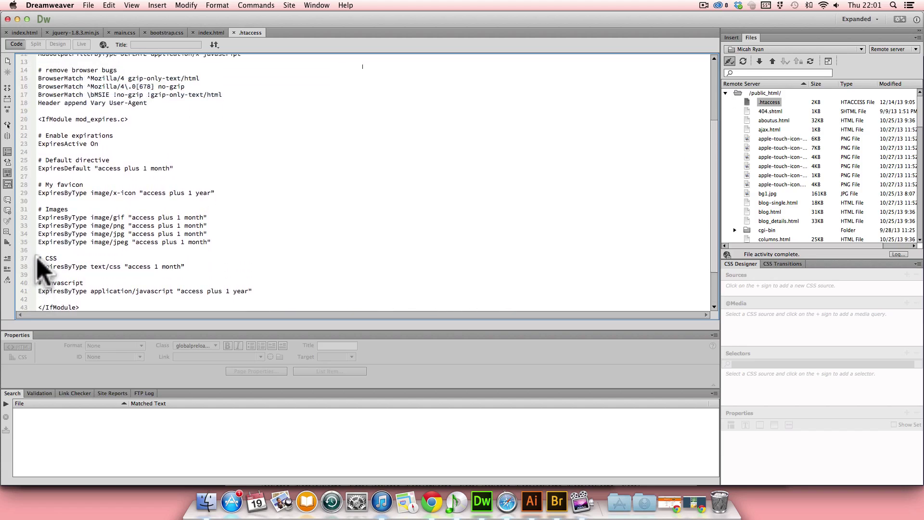
{"action": "left_click_drag", "start_coordinate": [39, 122], "coordinate": [166, 258]}
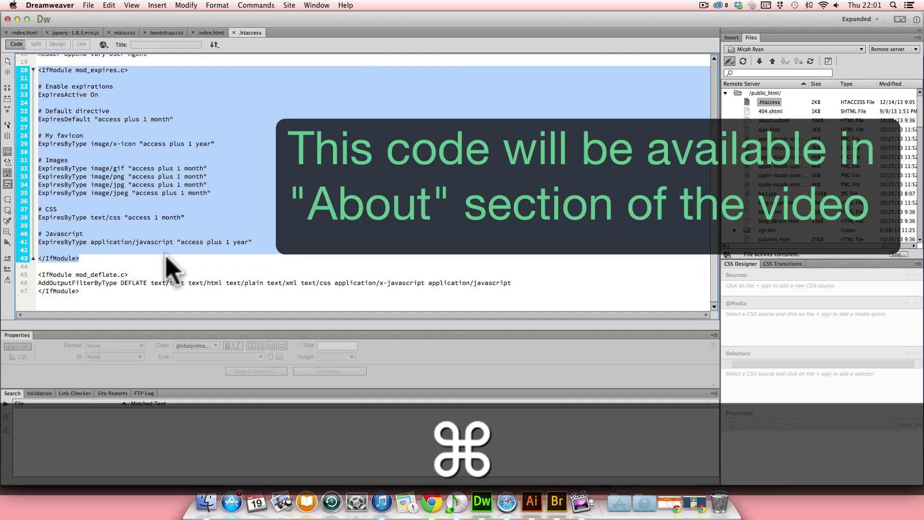
{"action": "key", "text": "super+c"}
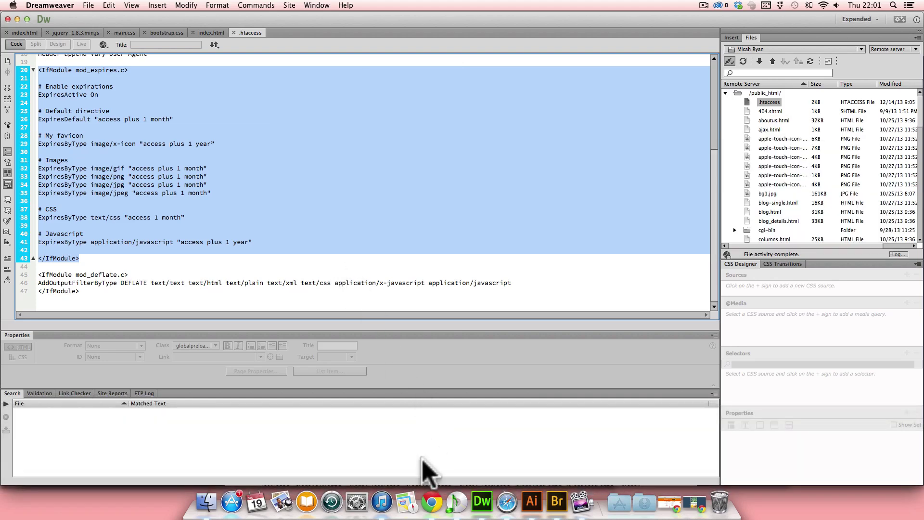
{"action": "left_click", "coordinate": [432, 502]}
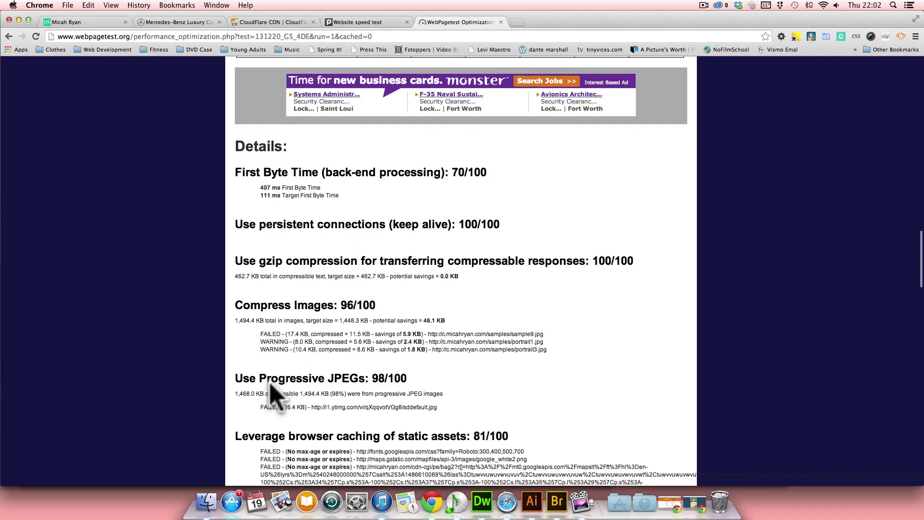
Review the Leverage browser caching and Use a CDN results, then return to the micahryan.com homepage.
{"action": "scroll", "coordinate": [274, 387], "scroll_direction": "down", "scroll_amount": 5}
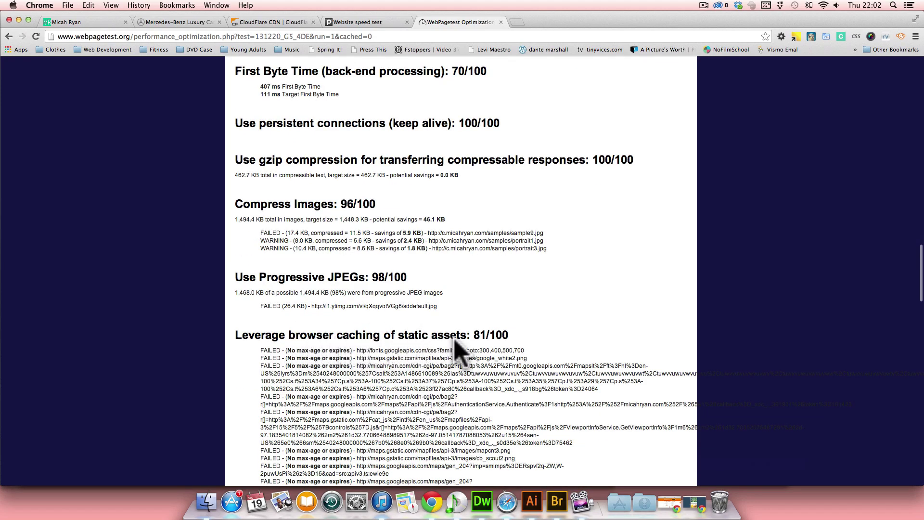
{"action": "scroll", "coordinate": [247, 340], "scroll_direction": "down", "scroll_amount": 1}
{"action": "scroll", "coordinate": [246, 341], "scroll_direction": "down", "scroll_amount": 20}
{"action": "scroll", "coordinate": [247, 341], "scroll_direction": "up", "scroll_amount": 3}
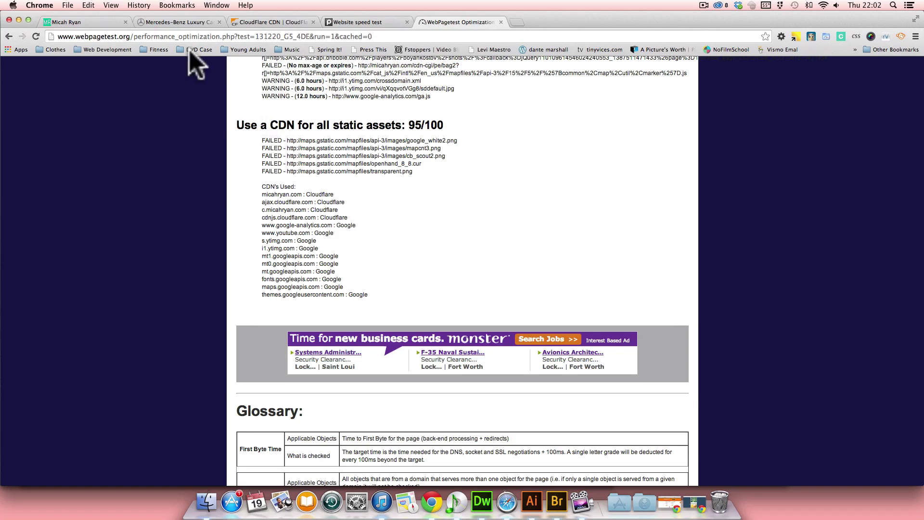
{"action": "left_click", "coordinate": [96, 22]}
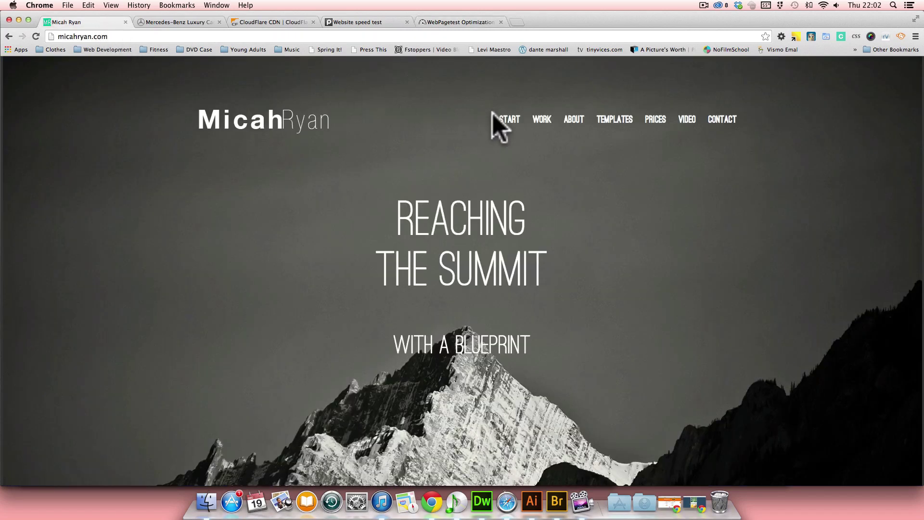
Visit the site's Work, About, Templates, Prices, Video and Contact sections in turn.
{"action": "left_click", "coordinate": [543, 119]}
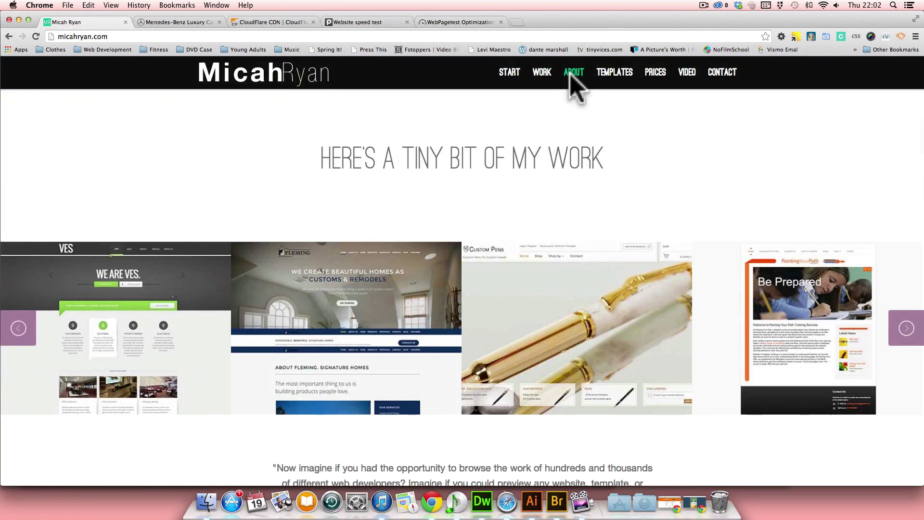
{"action": "left_click", "coordinate": [572, 74]}
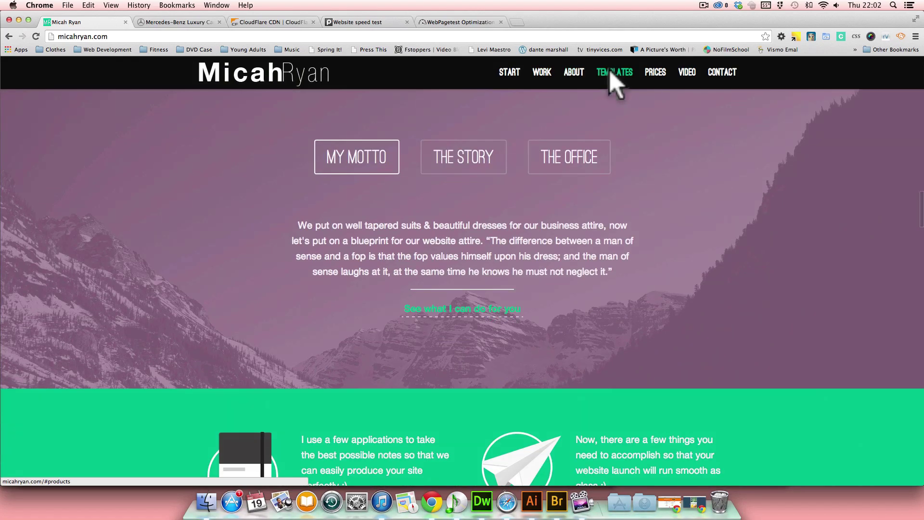
{"action": "left_click", "coordinate": [610, 70]}
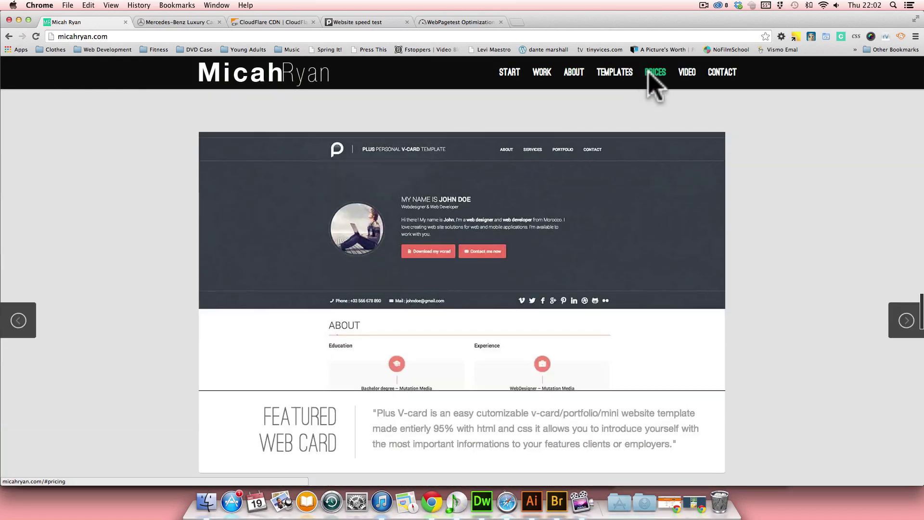
{"action": "left_click", "coordinate": [649, 71]}
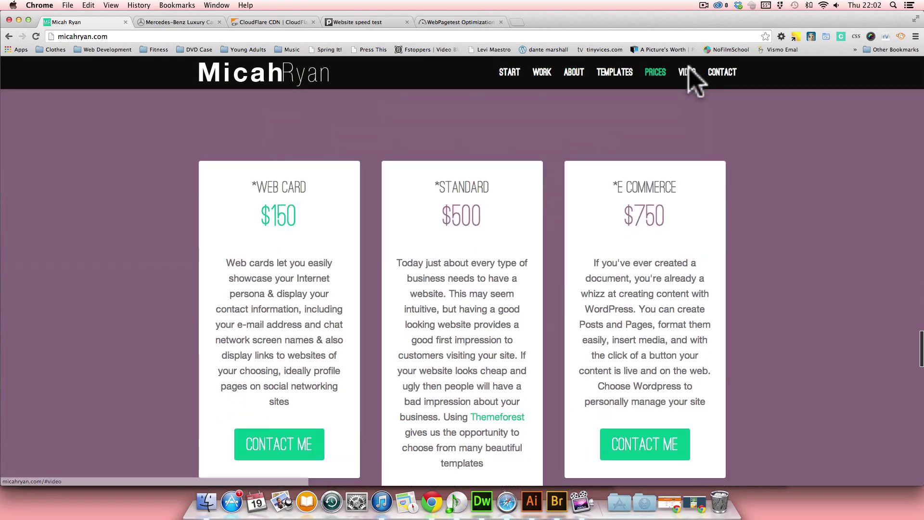
{"action": "left_click", "coordinate": [689, 68]}
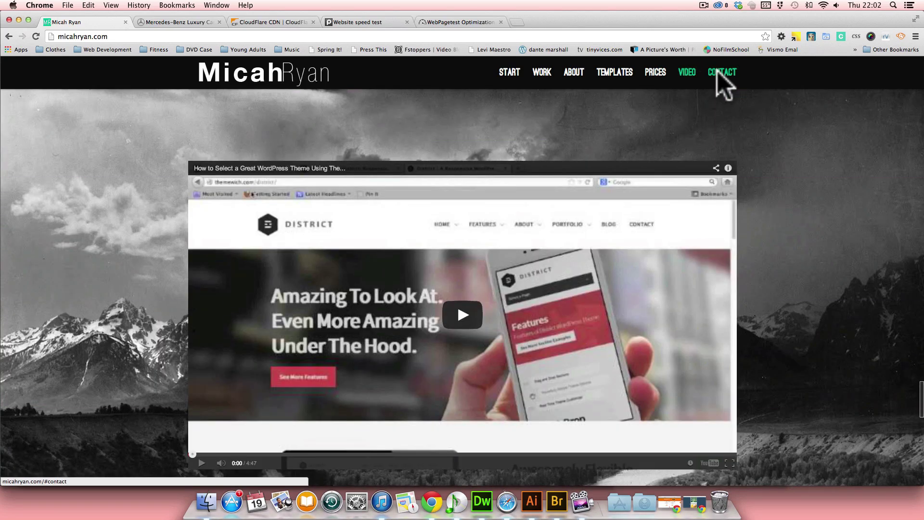
{"action": "left_click", "coordinate": [717, 71]}
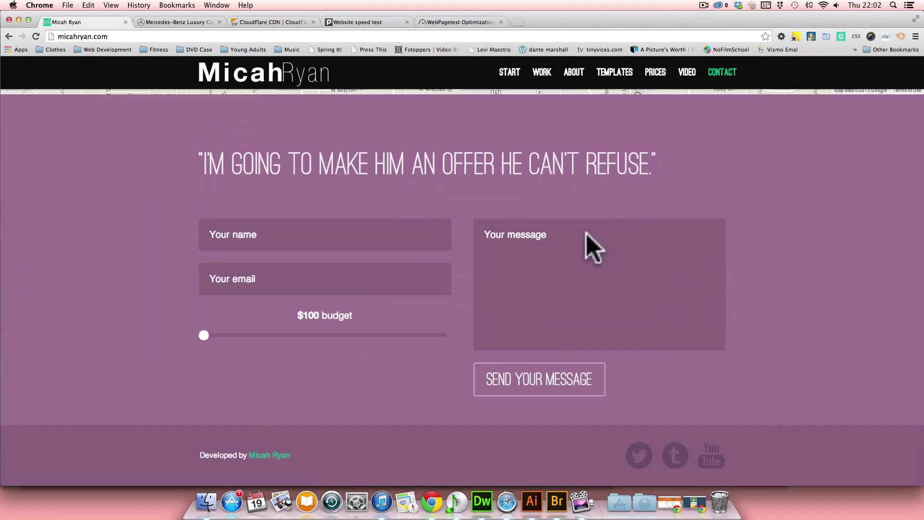